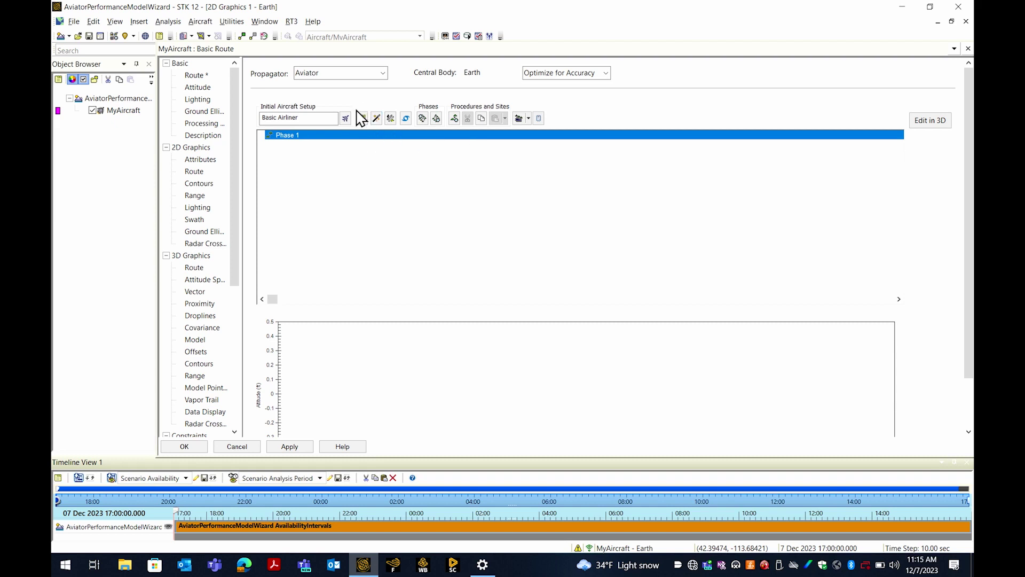
Review the Basic Airliner's built-in Climb and Cruise performance model settings.
click(363, 120)
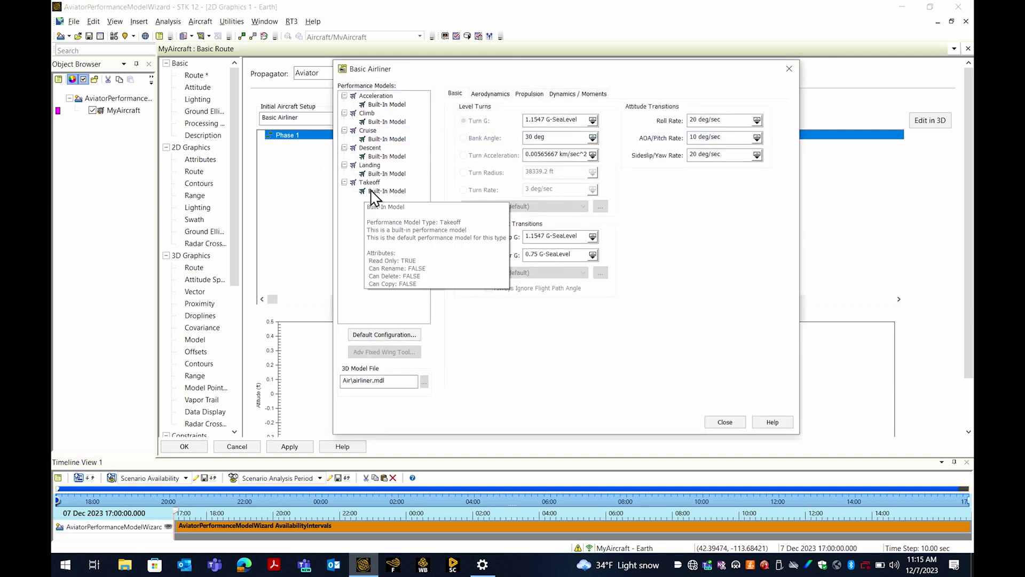
click(395, 122)
click(393, 142)
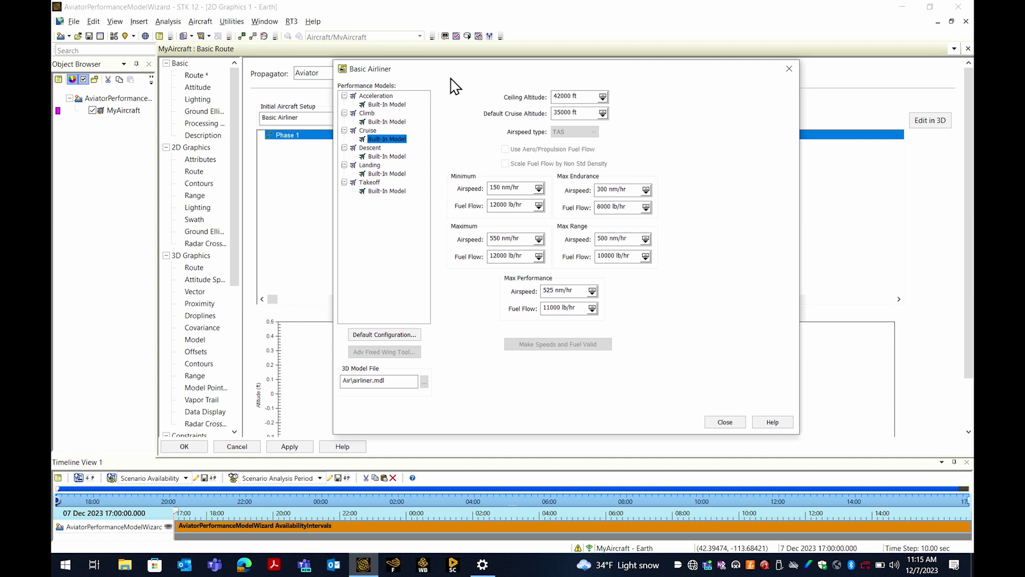
click(816, 471)
click(726, 422)
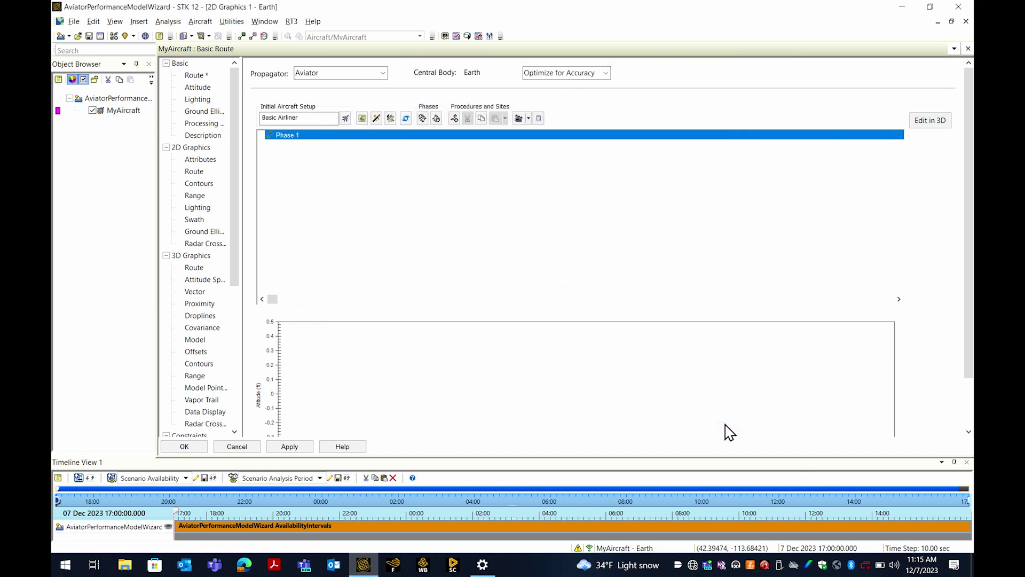
Use the Performance Model Wizard to create Basic Airliner2 with performance models named MyAircraft.
click(376, 120)
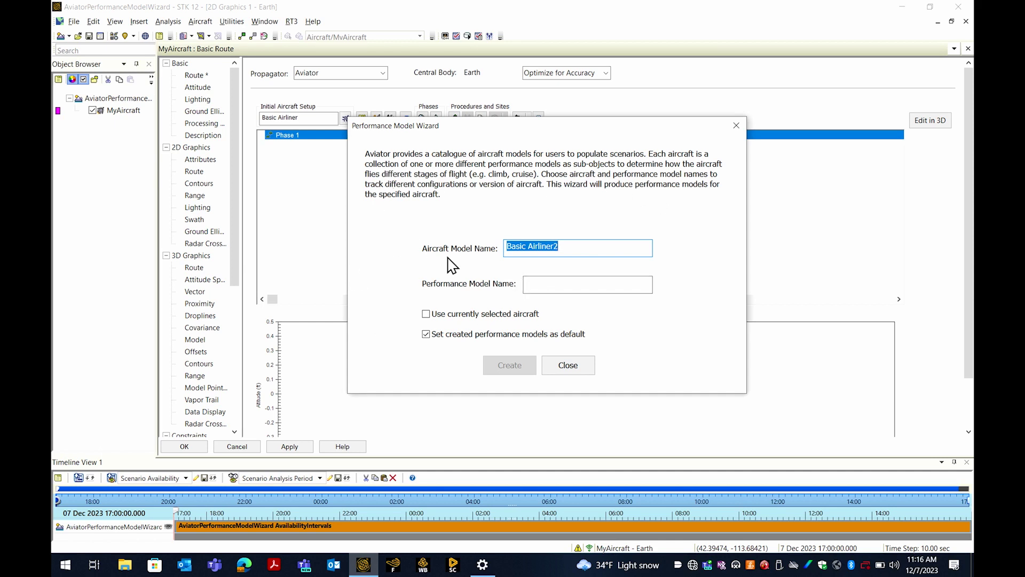
click(477, 318)
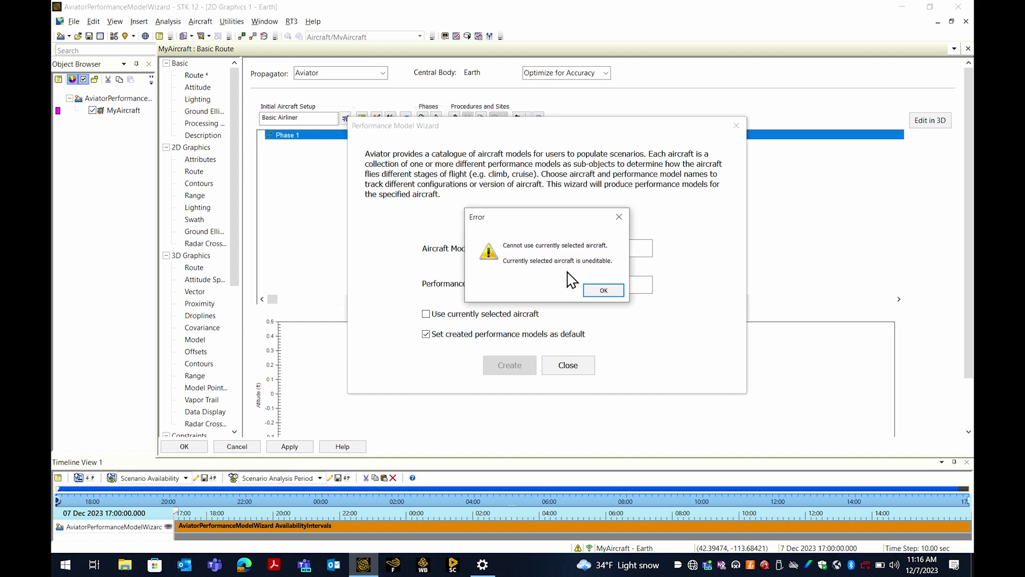
click(602, 289)
click(602, 290)
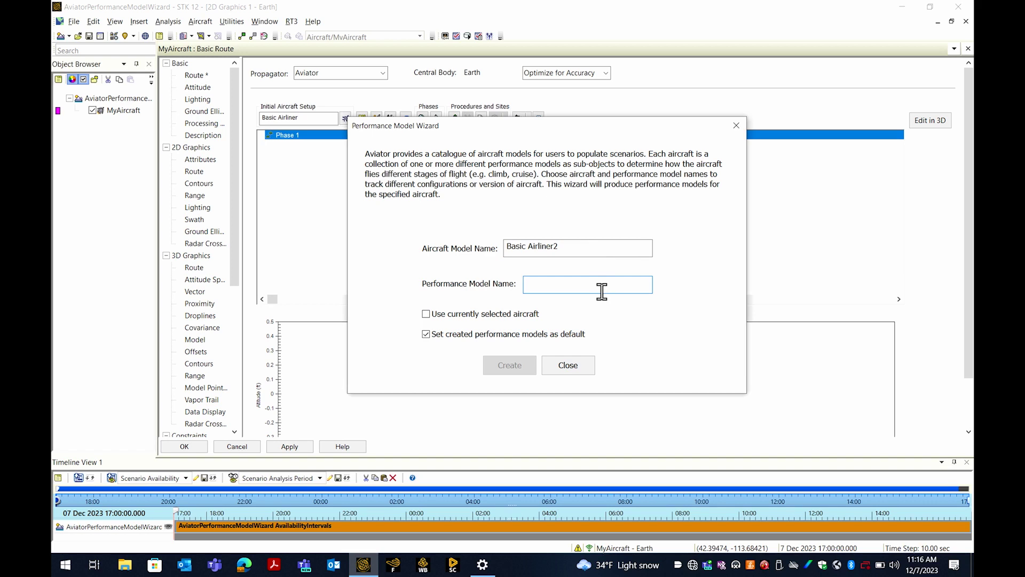
text(MyAircraft)
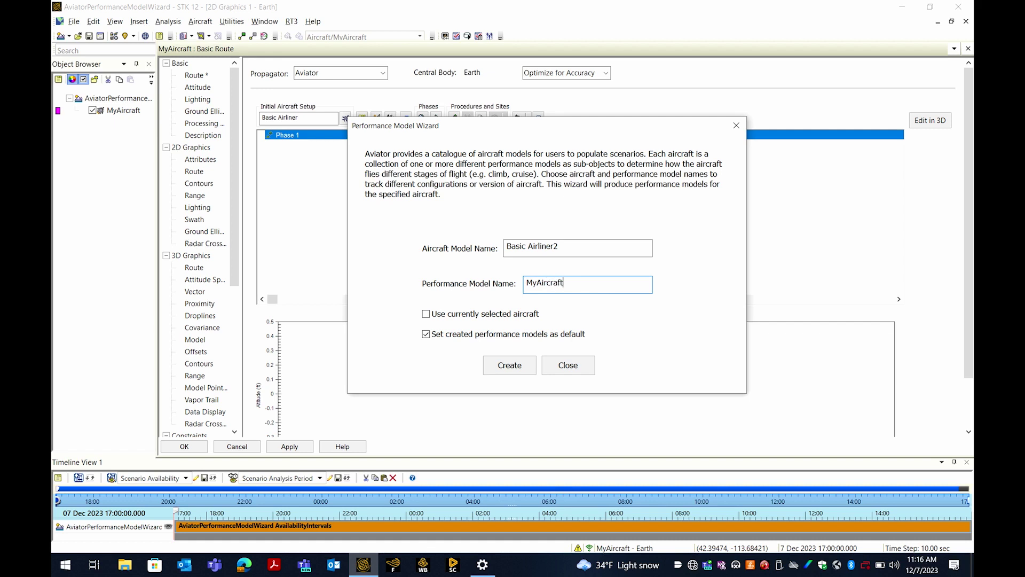
click(510, 366)
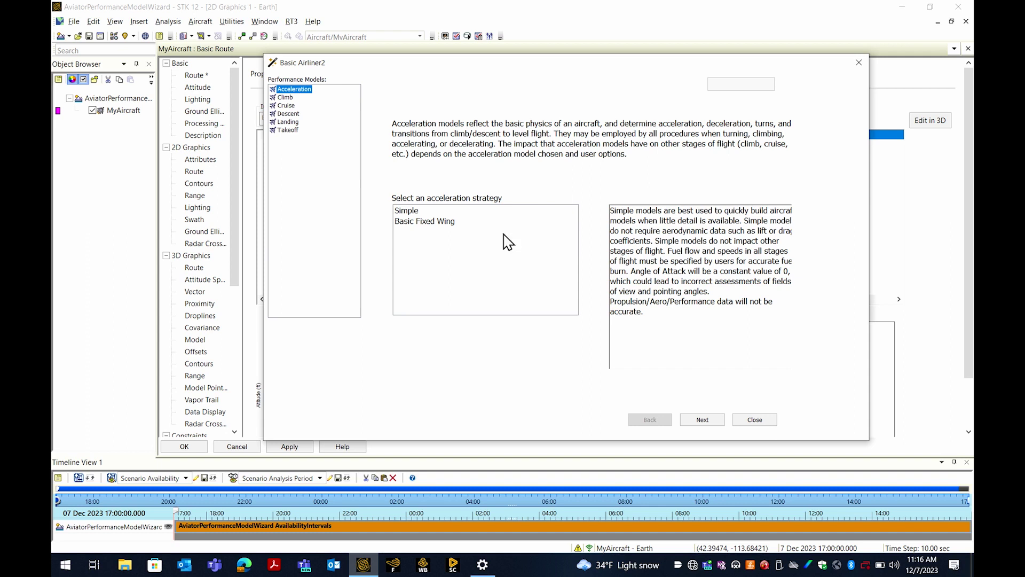
Compare Simple and Basic Fixed Wing, then choose the Simple acceleration strategy.
click(413, 212)
click(414, 223)
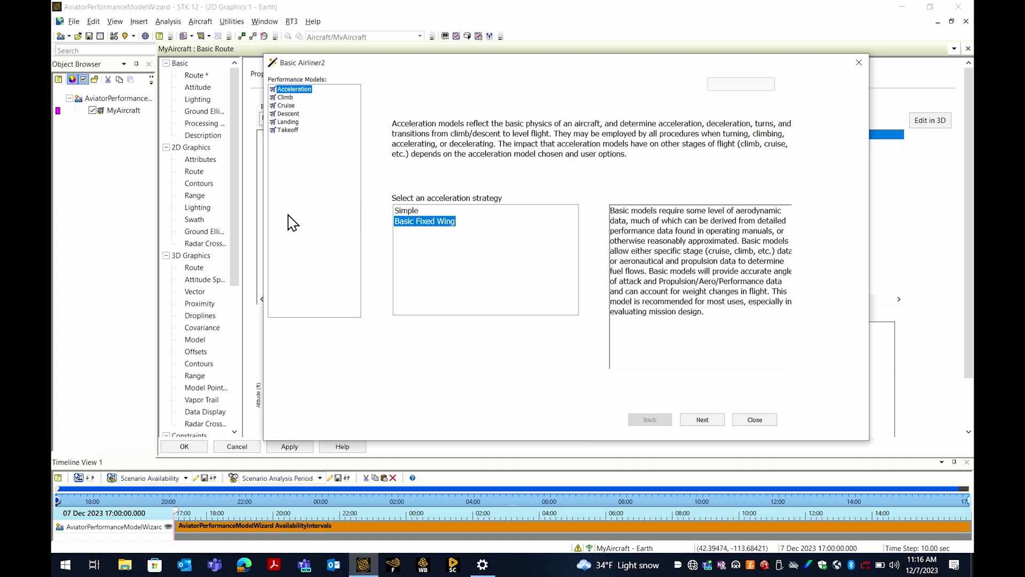
click(411, 212)
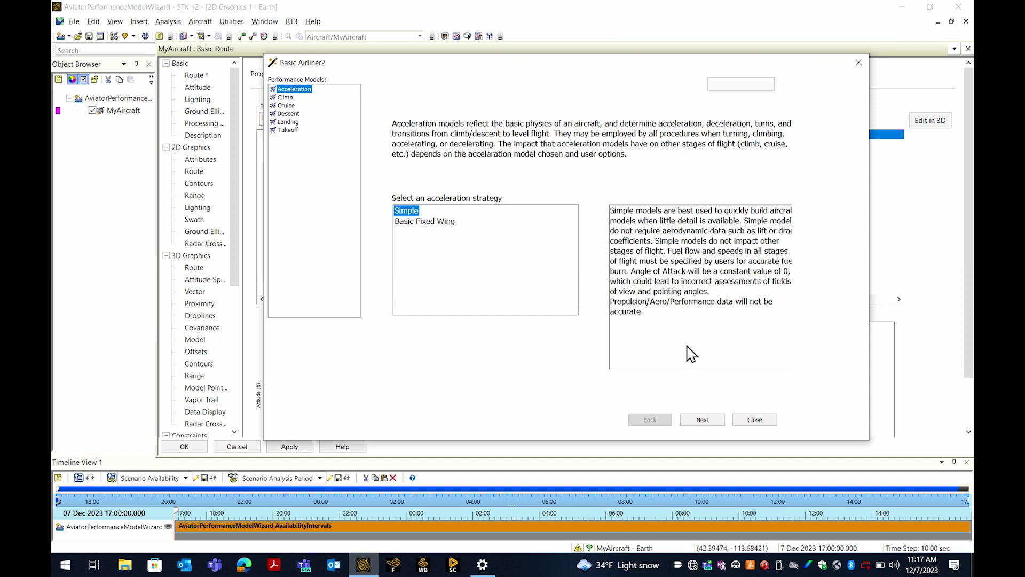
click(702, 419)
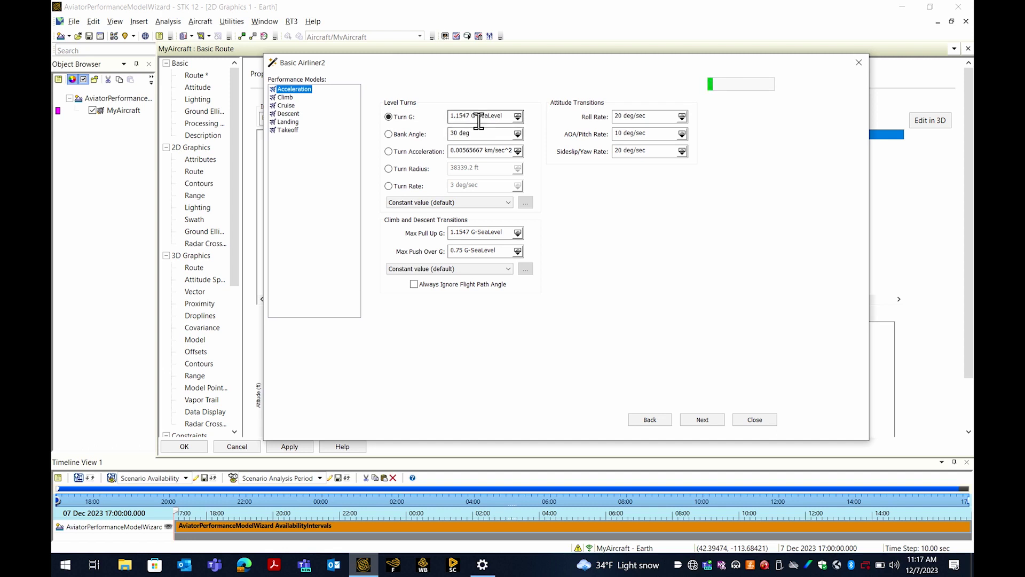
Change Turn G from 1.1547 to 2 G-SeaLevel, keeping default aerodynamics and speed changes.
drag(468, 114, 391, 120)
drag(471, 115, 406, 131)
text(2)
click(715, 422)
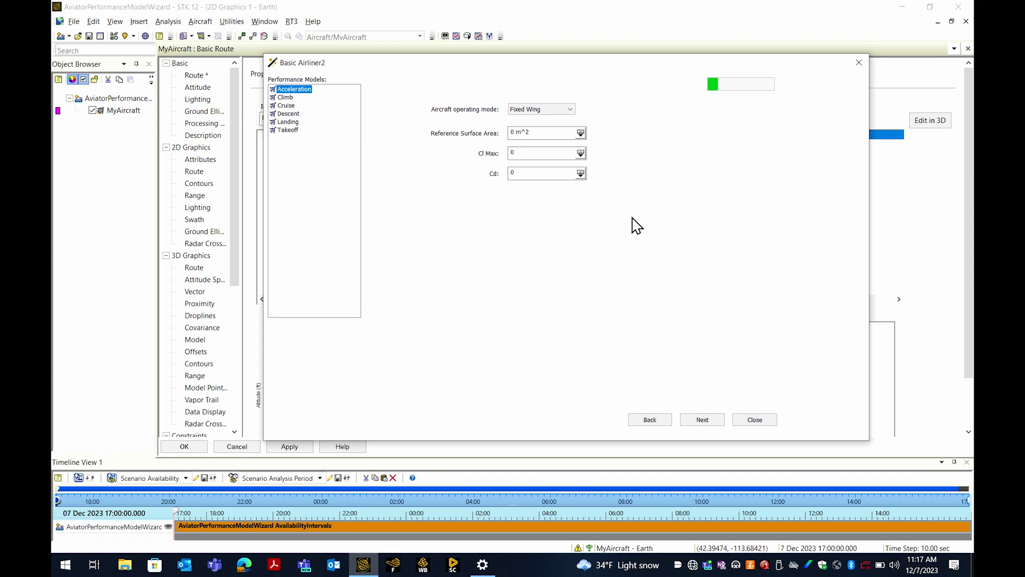
click(714, 425)
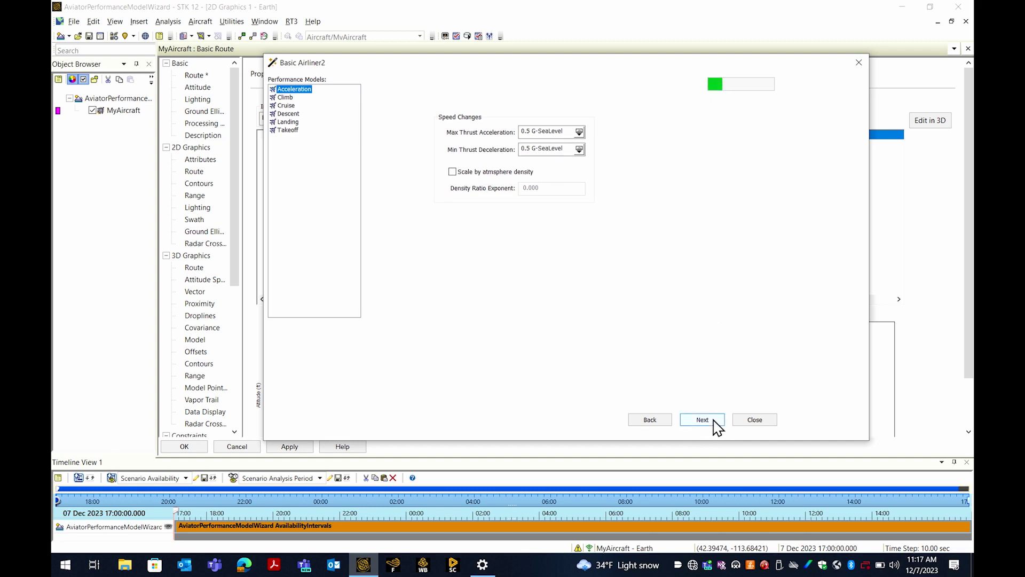
click(715, 425)
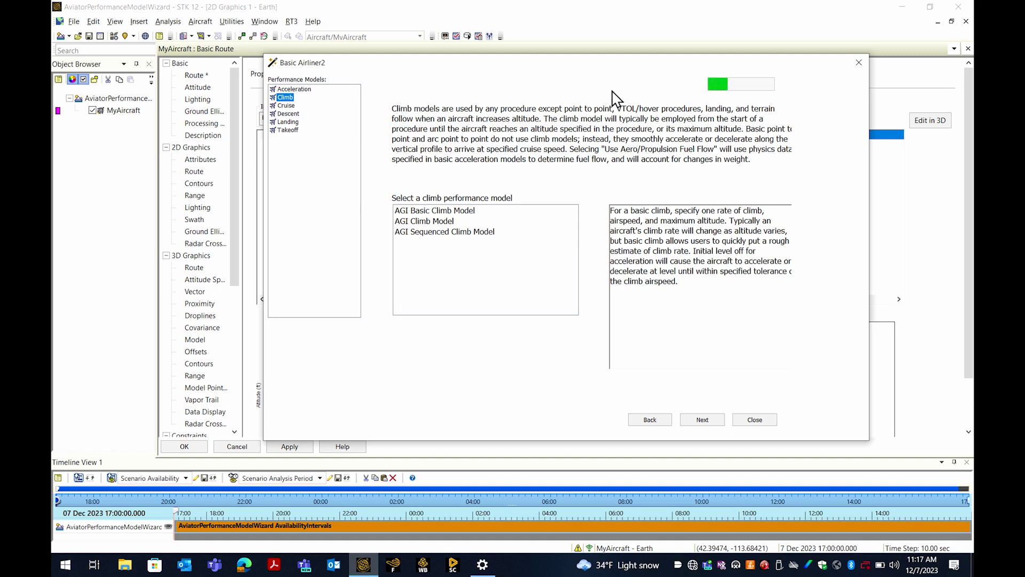
Choose the AGI Basic Climb Model over the AGI Climb Model.
click(424, 223)
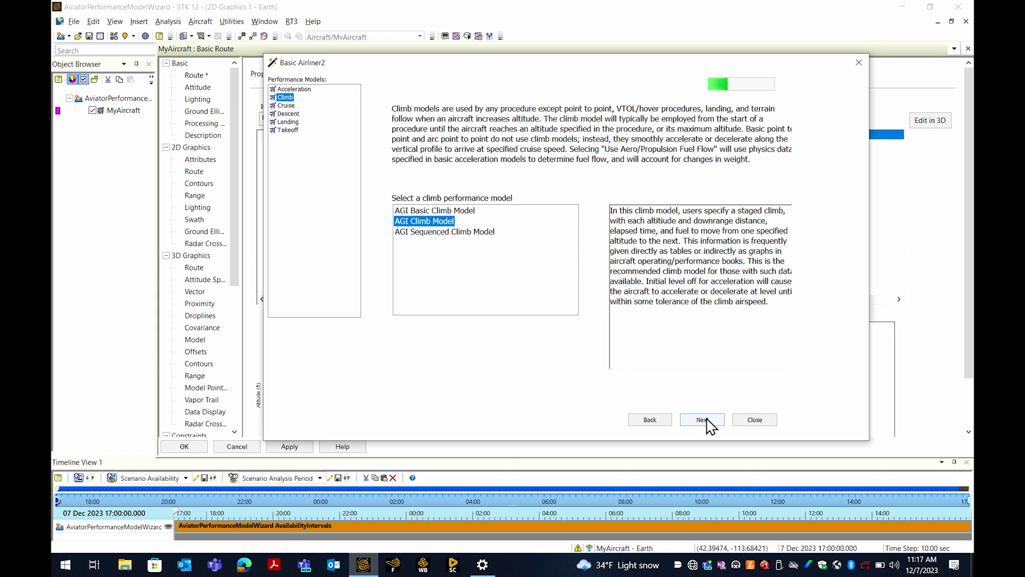
click(466, 211)
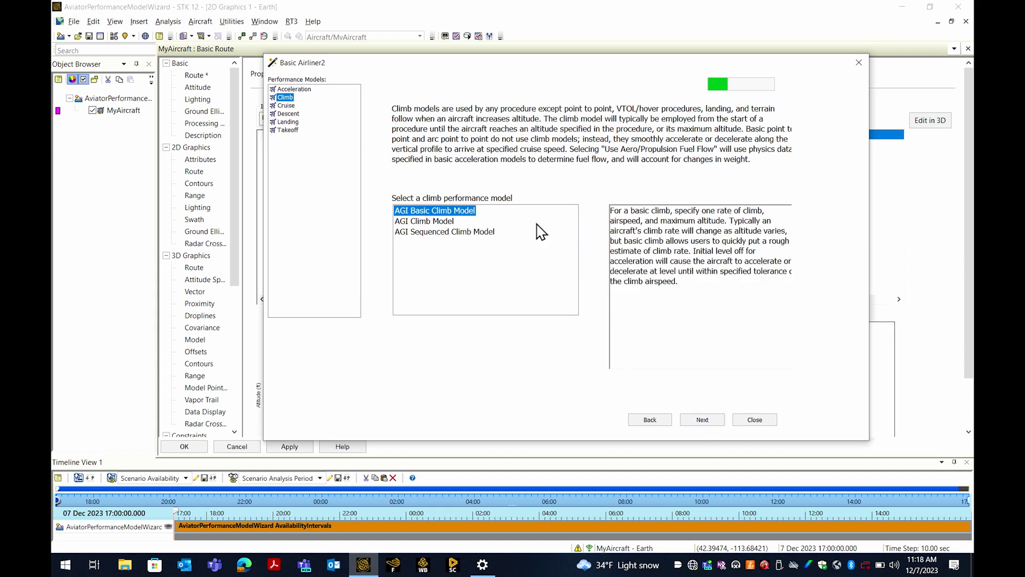
click(701, 419)
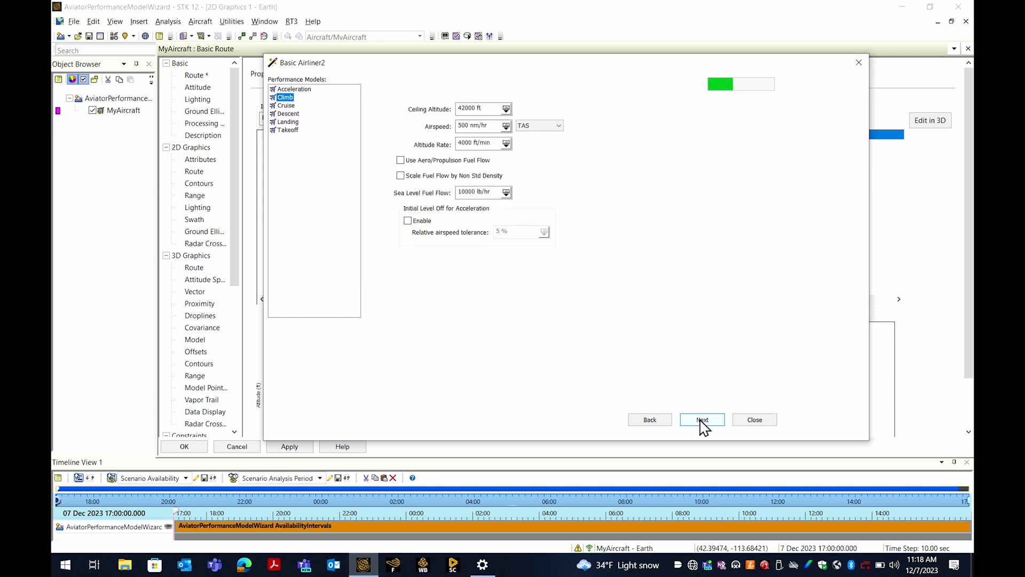
Change the climb ceiling altitude from 42000 ft to 10000 ft.
double_click(475, 105)
key(BackSpace)
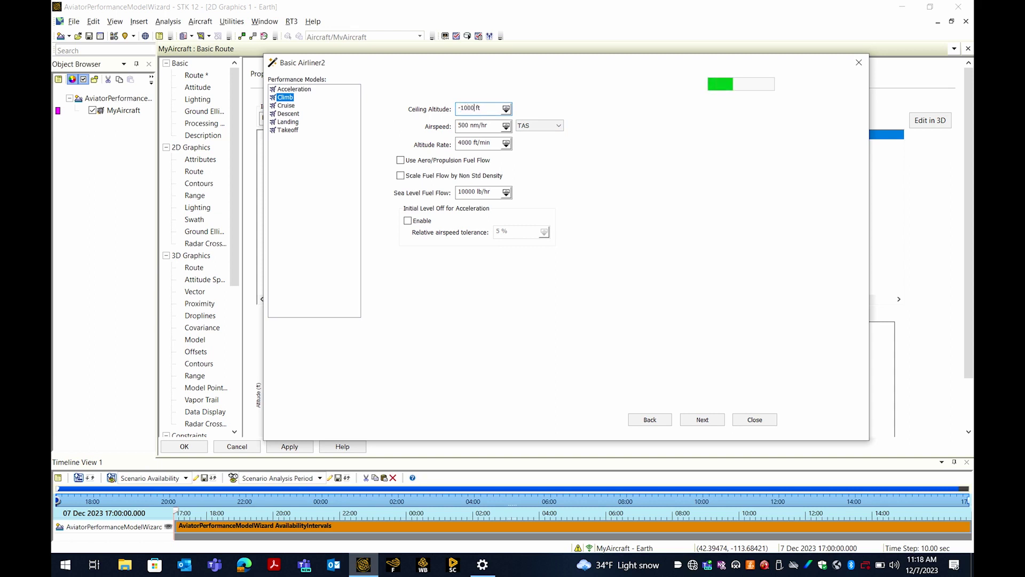
click(702, 421)
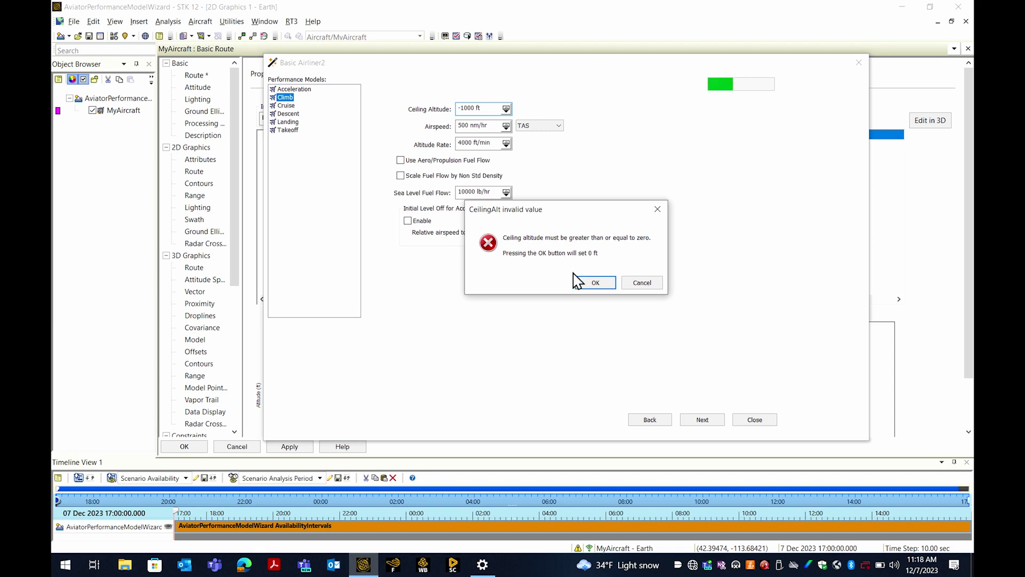
click(594, 288)
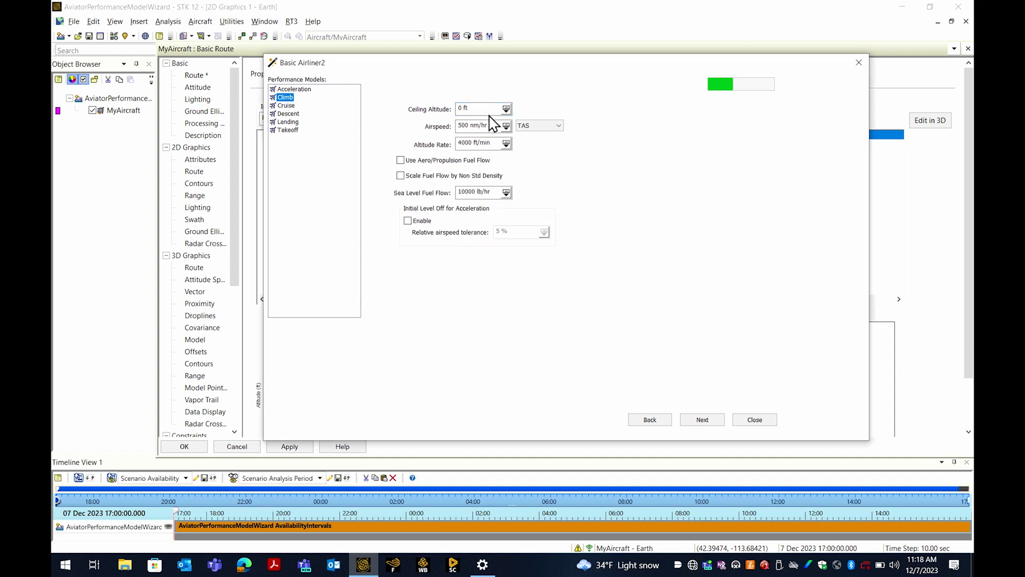
click(460, 108)
key(Delete)
text(1000)
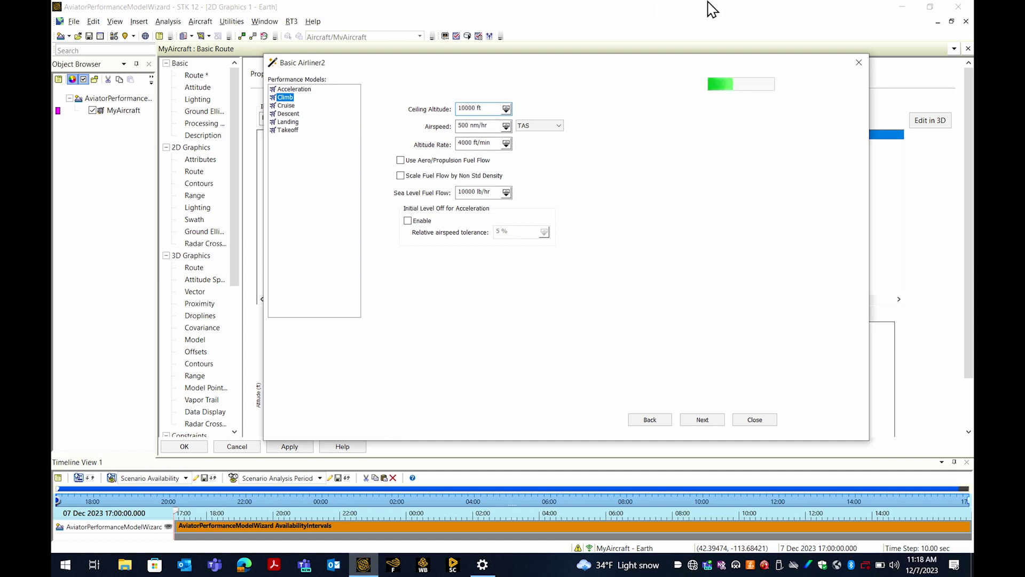
click(704, 420)
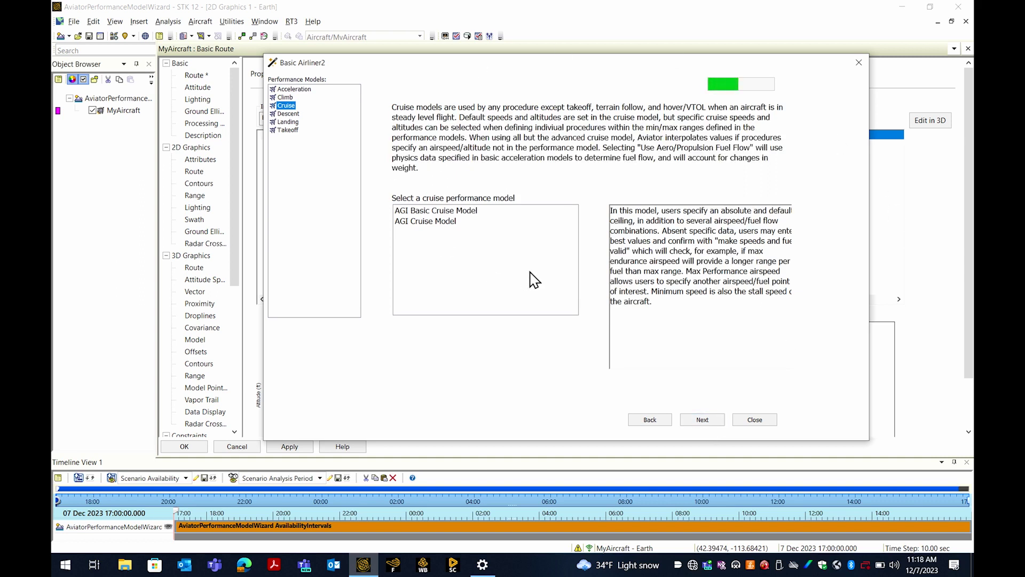
Use the AGI Basic Cruise and AGI Basic Descent models with their default settings.
click(458, 211)
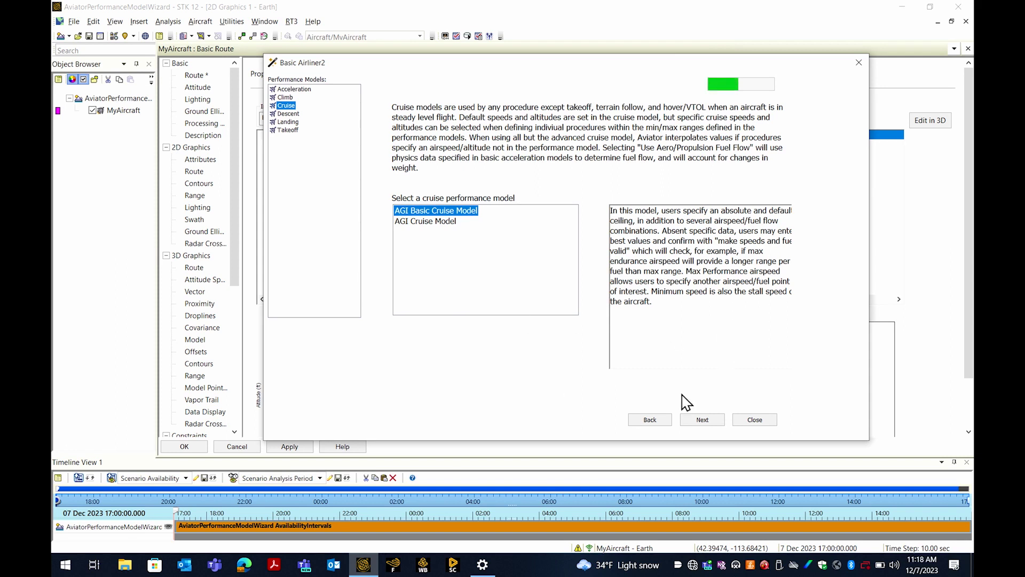
click(703, 419)
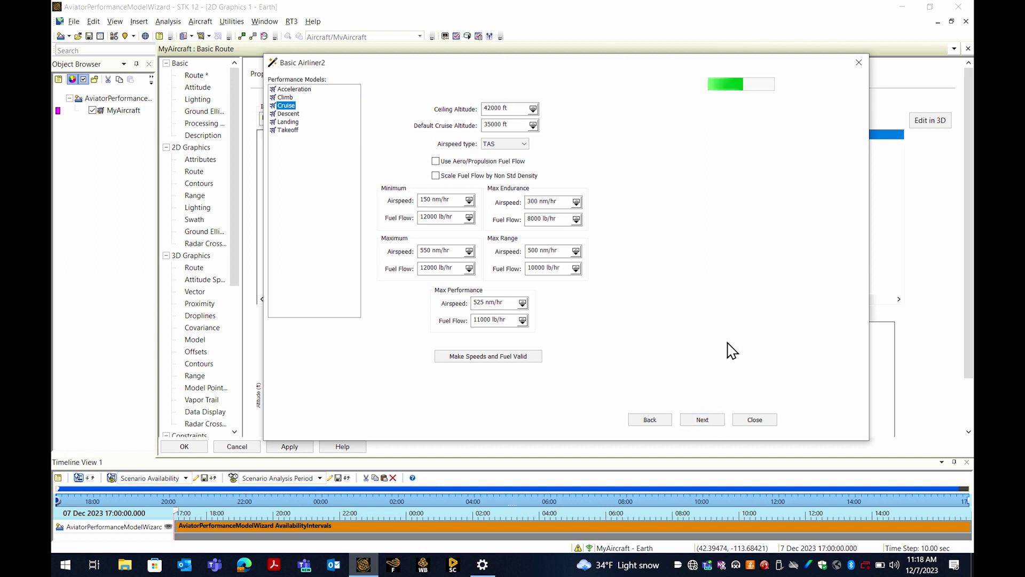
click(712, 422)
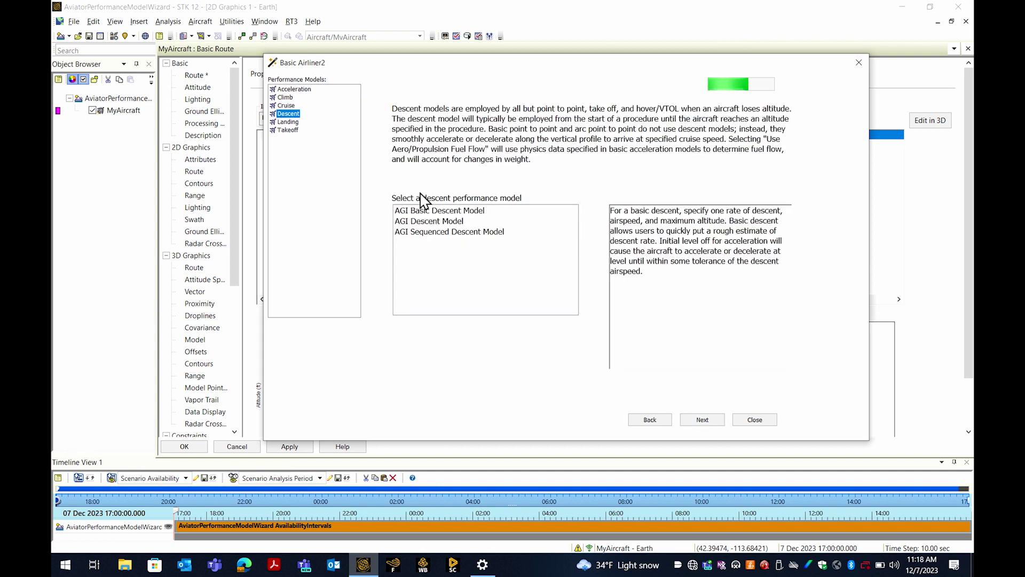
click(469, 214)
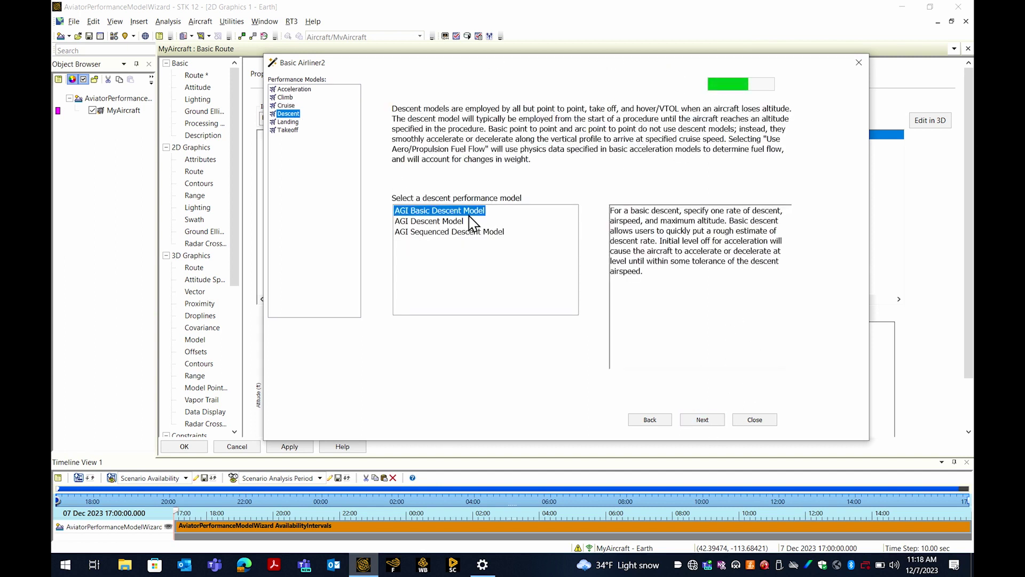
click(706, 421)
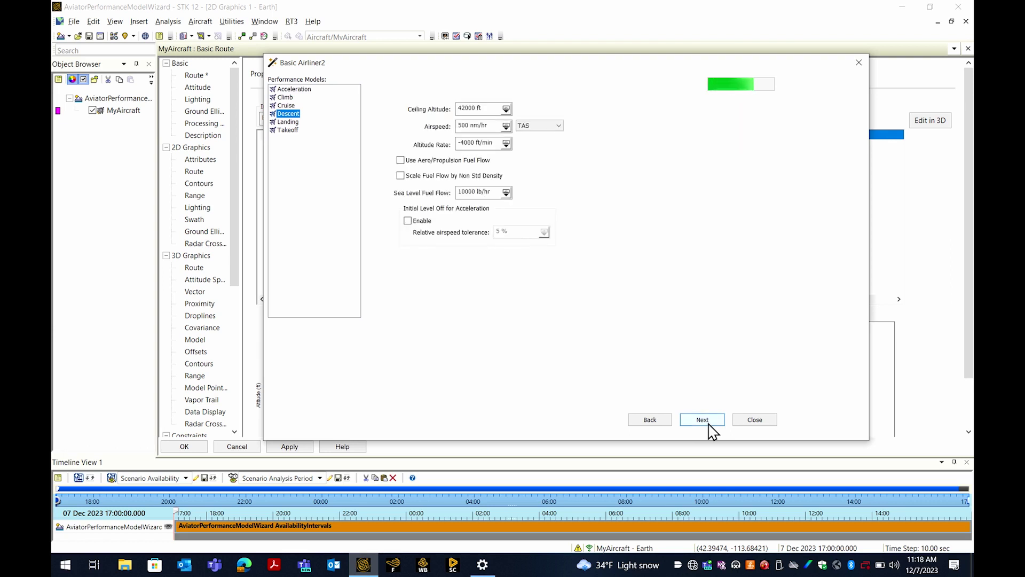
click(706, 421)
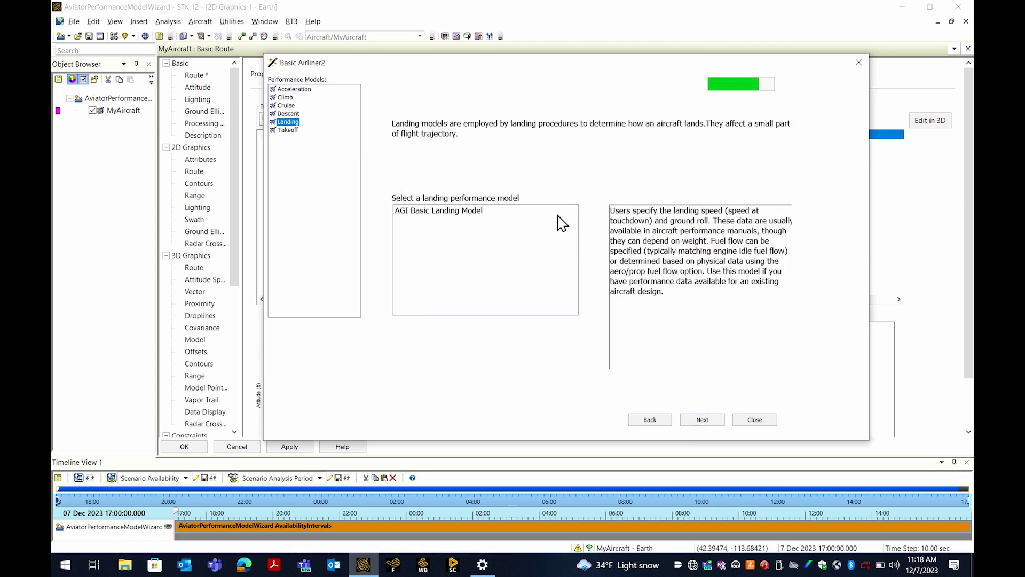
Keep the AGI Basic Landing and Takeoff models, review them, and finish the wizard.
click(708, 423)
click(708, 422)
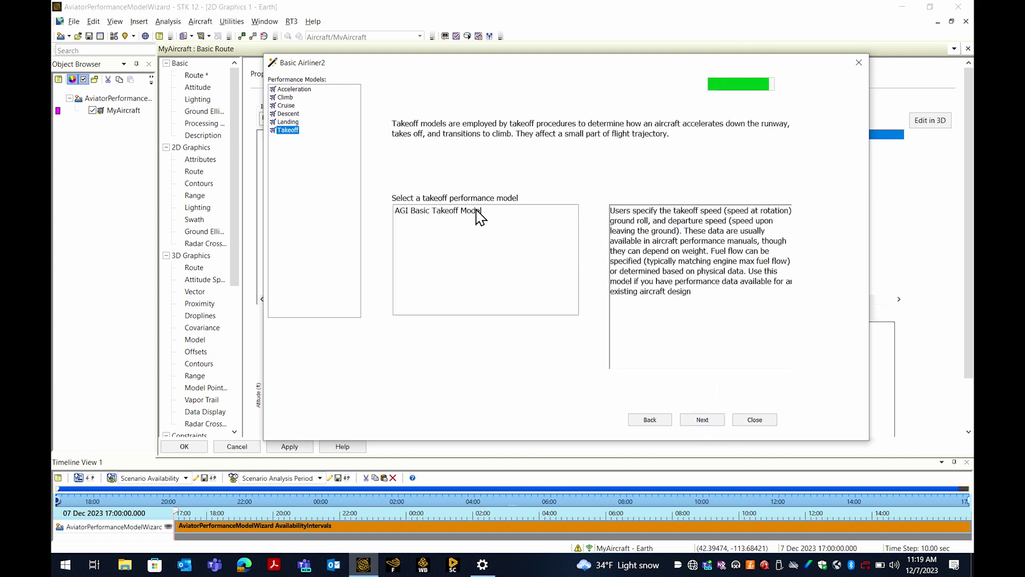
click(704, 421)
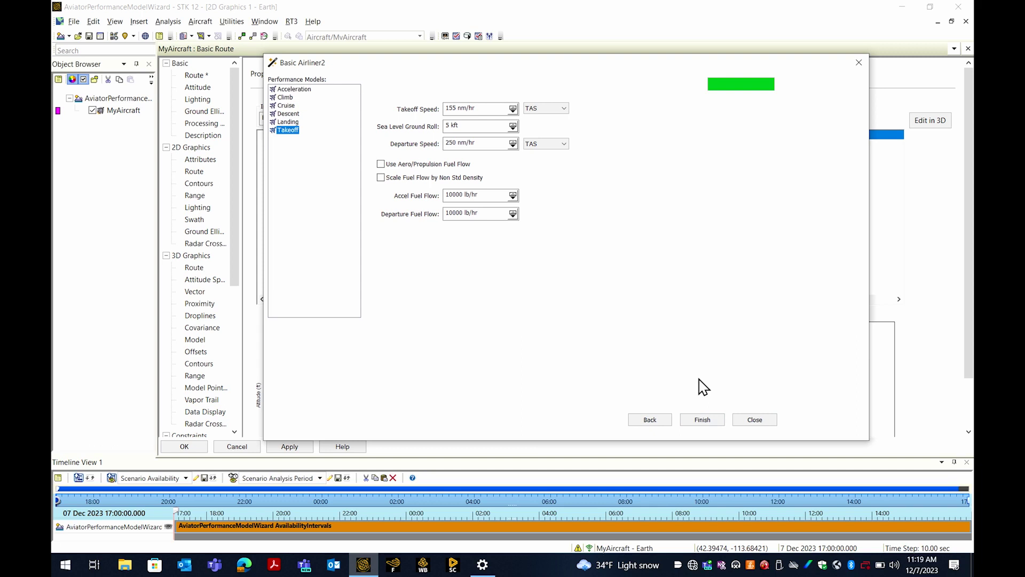
click(655, 420)
click(657, 420)
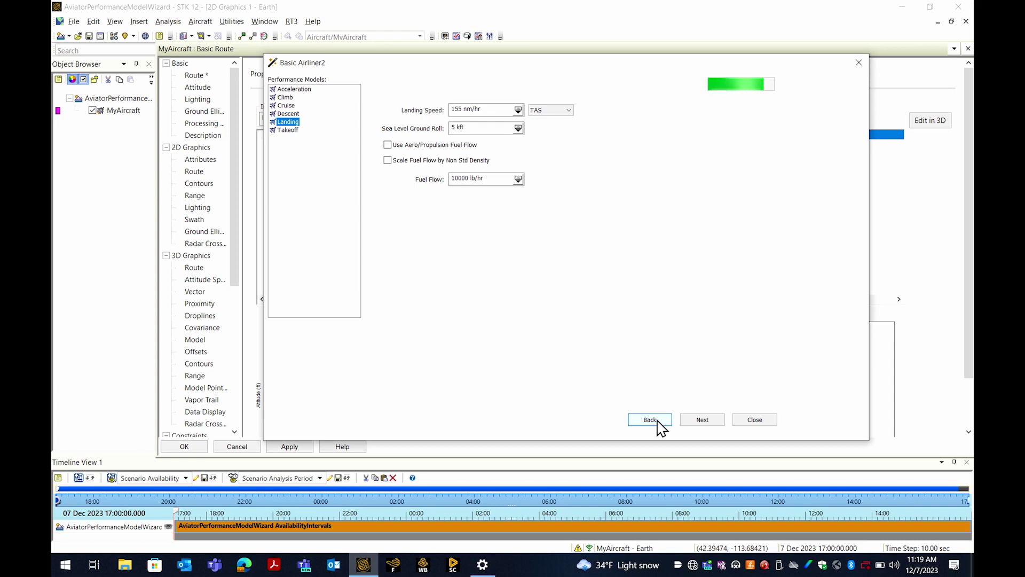
click(714, 423)
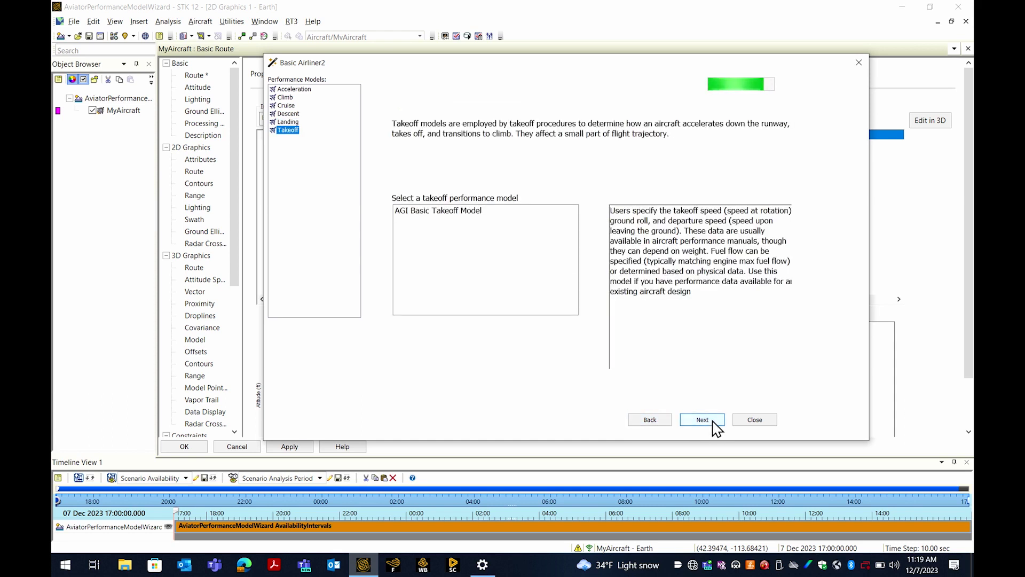
click(714, 423)
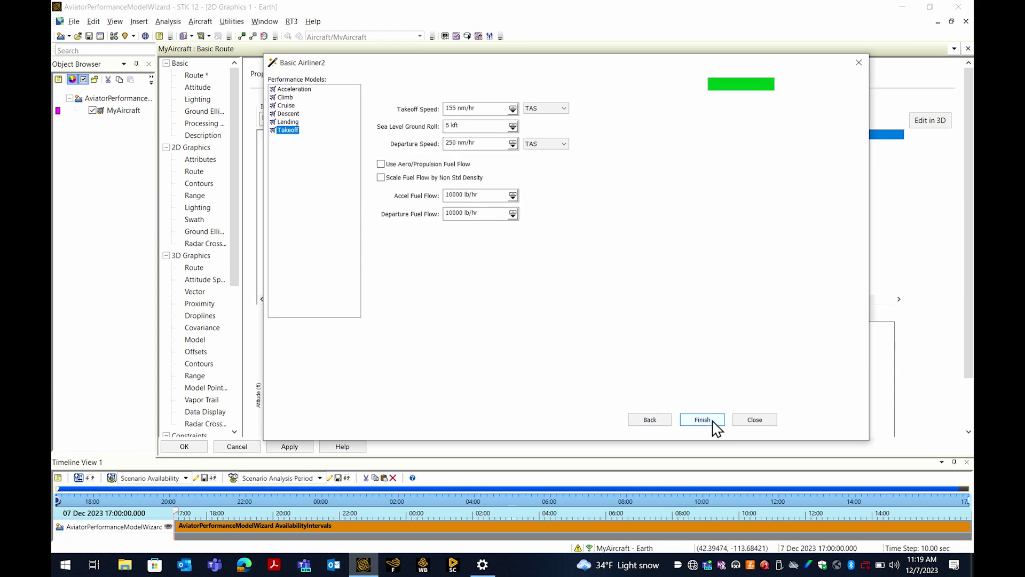
click(713, 422)
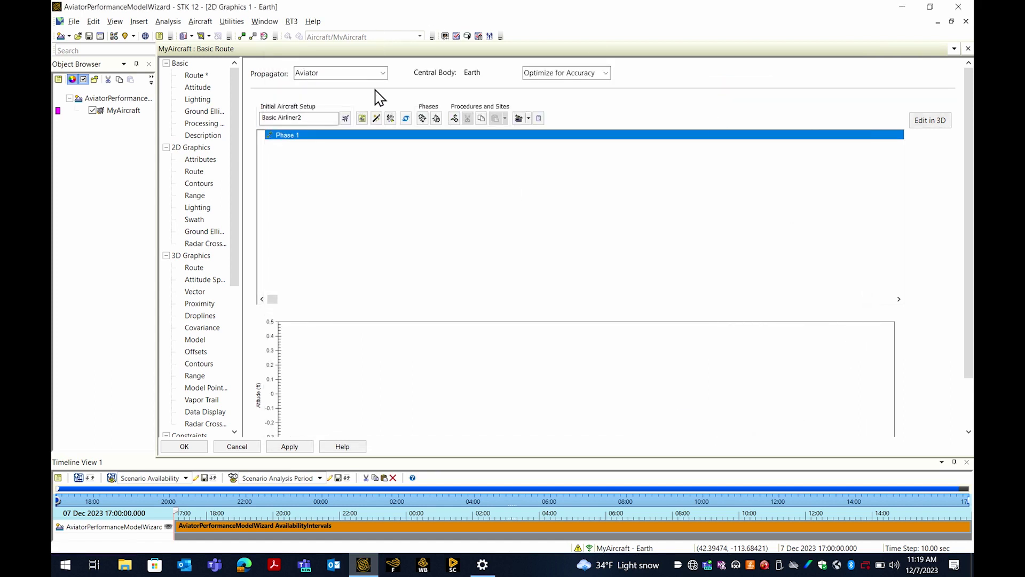
click(362, 119)
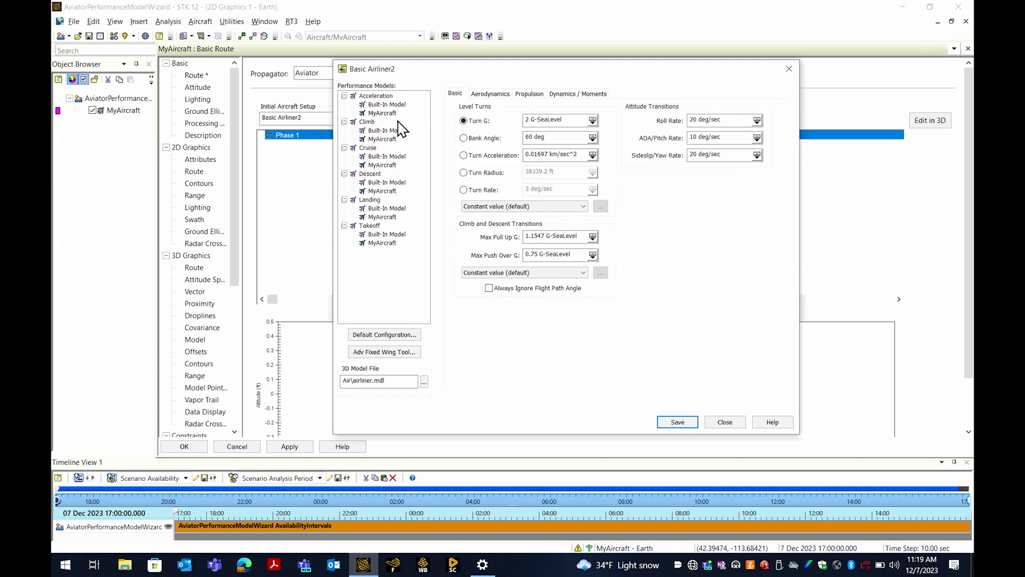
mouse_move(388, 110)
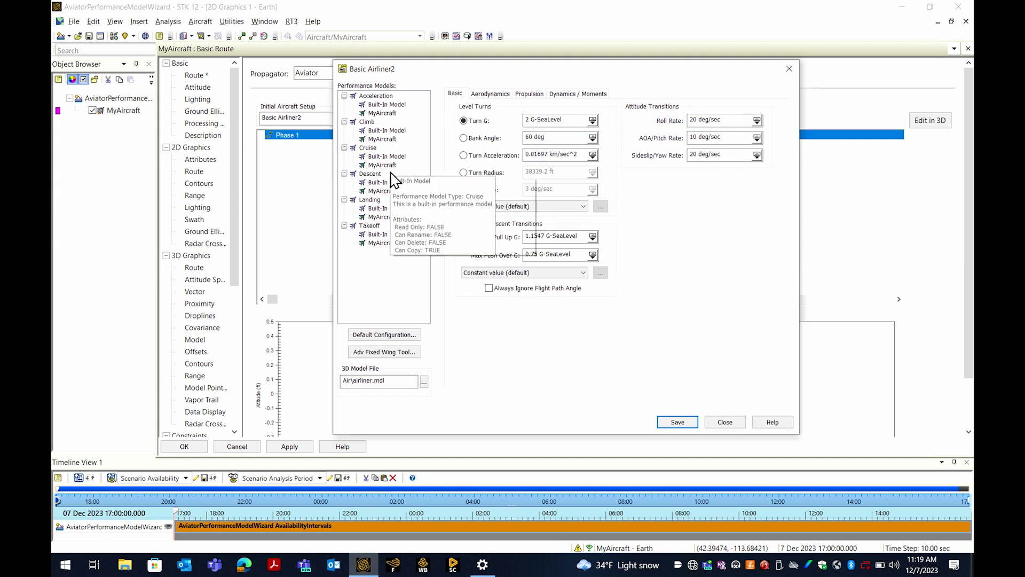
click(388, 140)
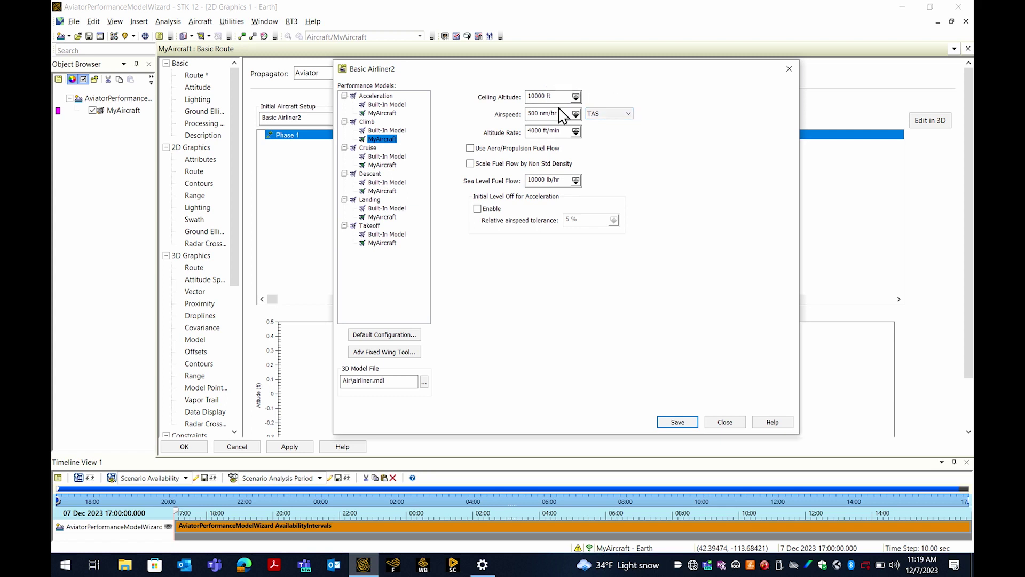
click(725, 422)
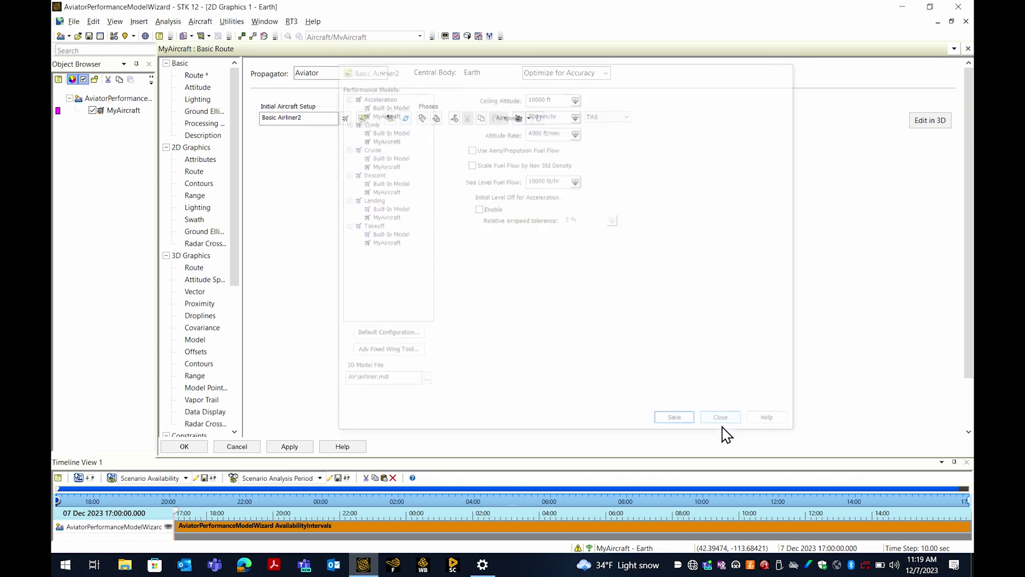
click(422, 118)
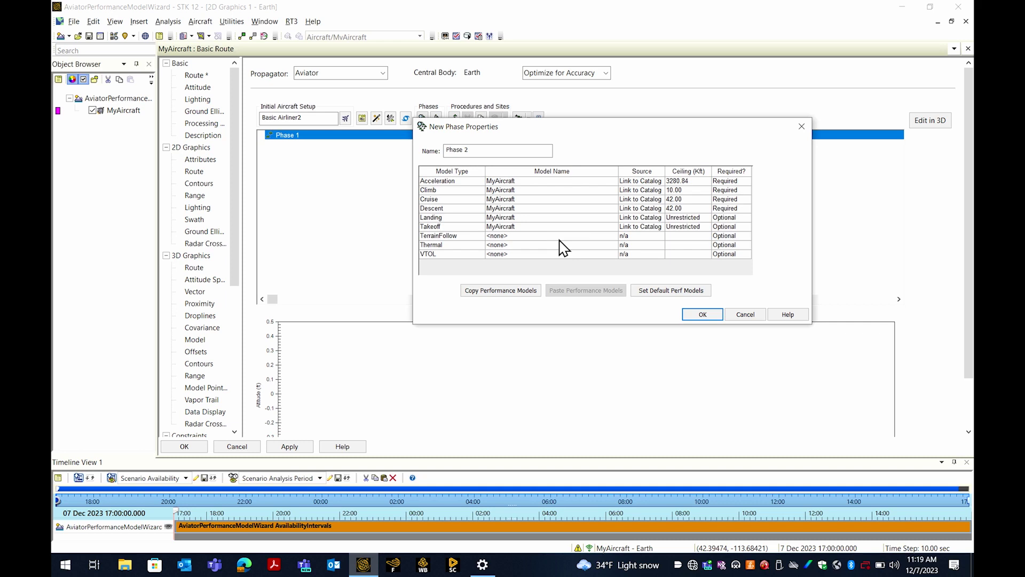
click(745, 316)
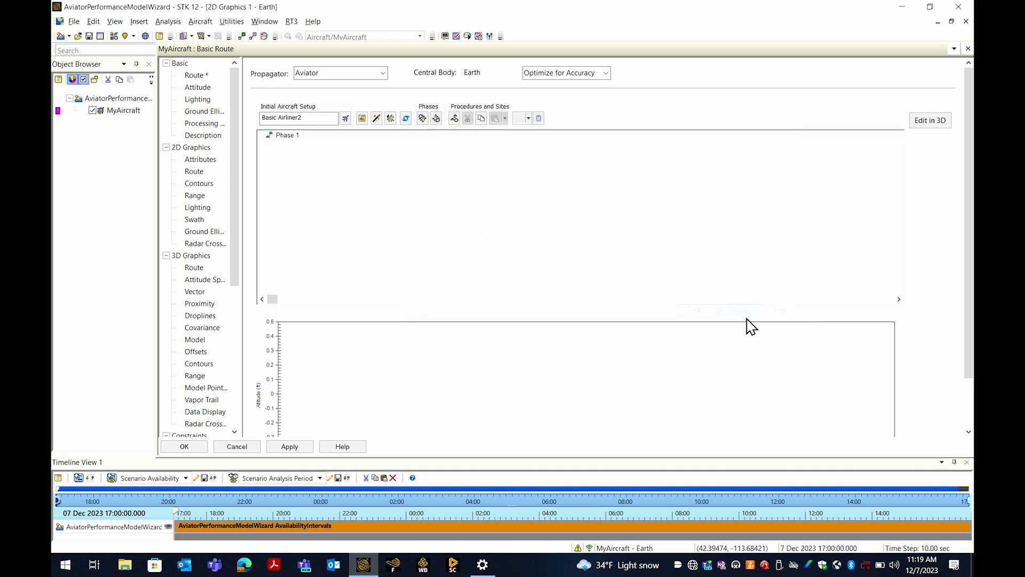